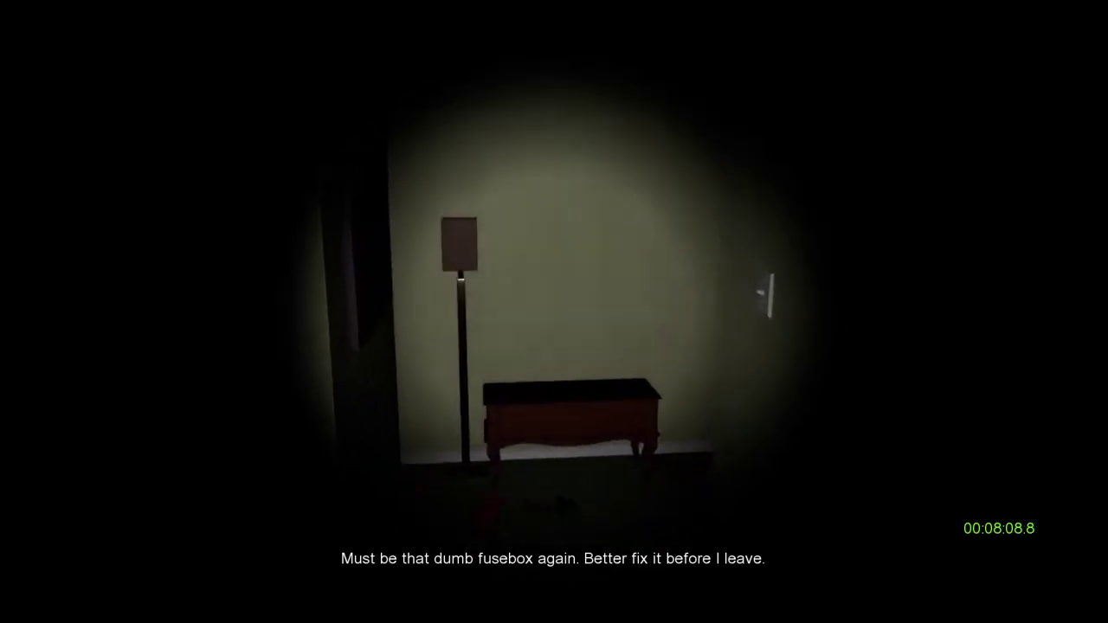
{"action": "key", "text": "w"}
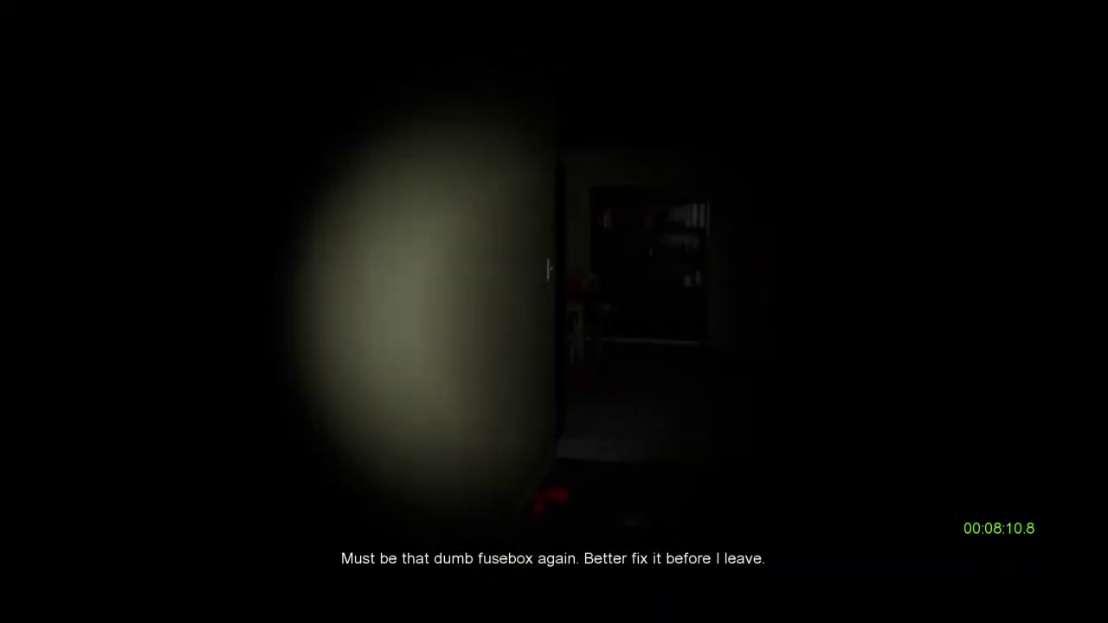
{"action": "key", "text": "f"}
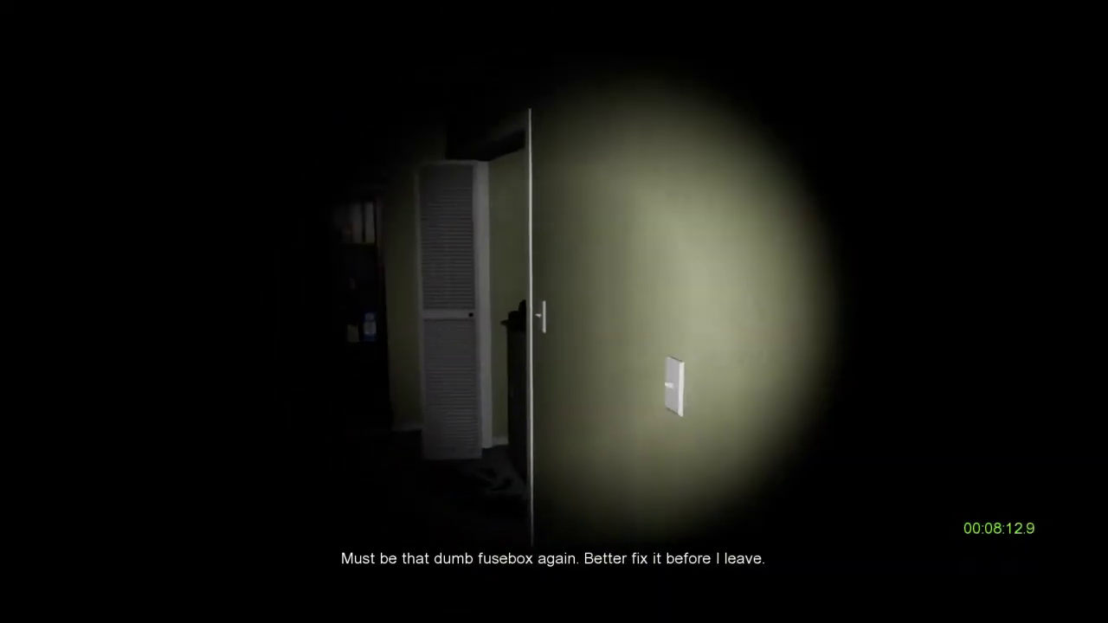
{"action": "key", "text": "w"}
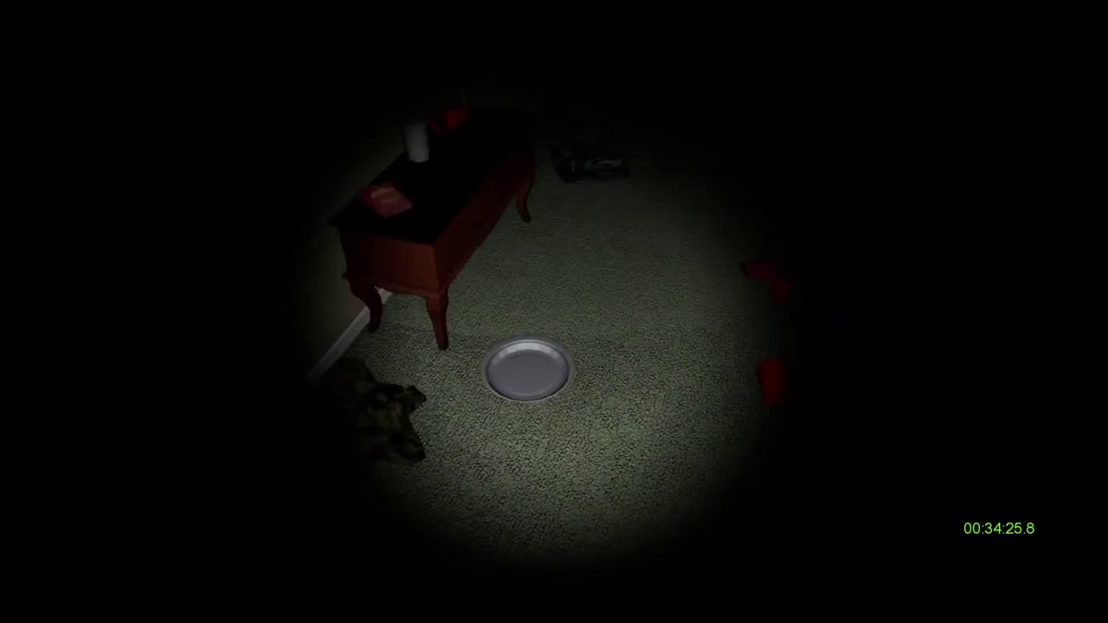
{"action": "key", "text": "w"}
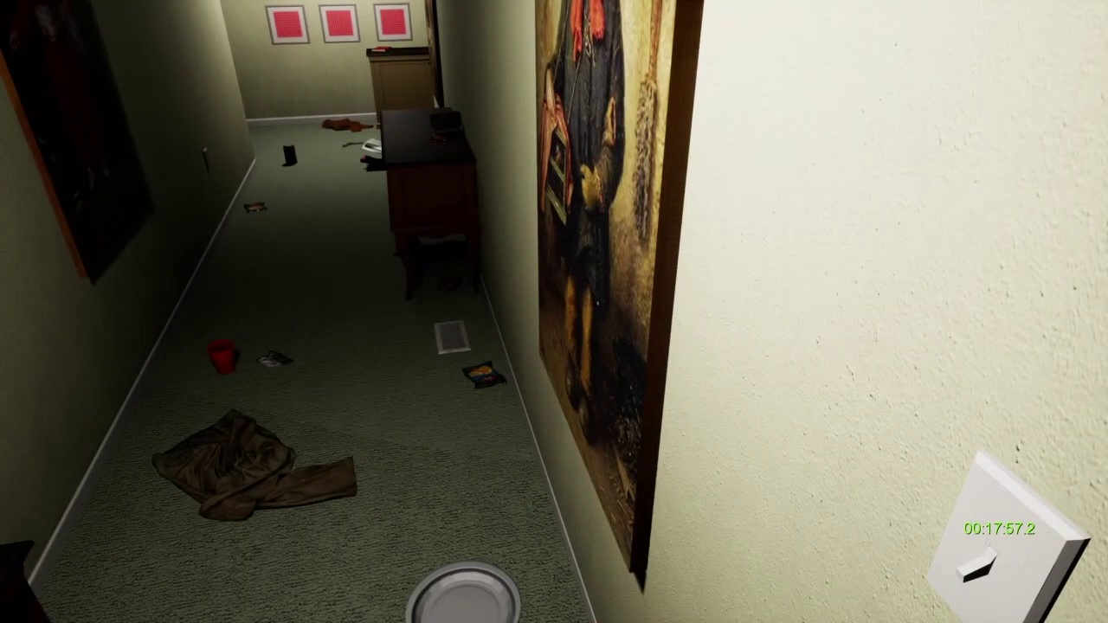
{"action": "key", "text": "w"}
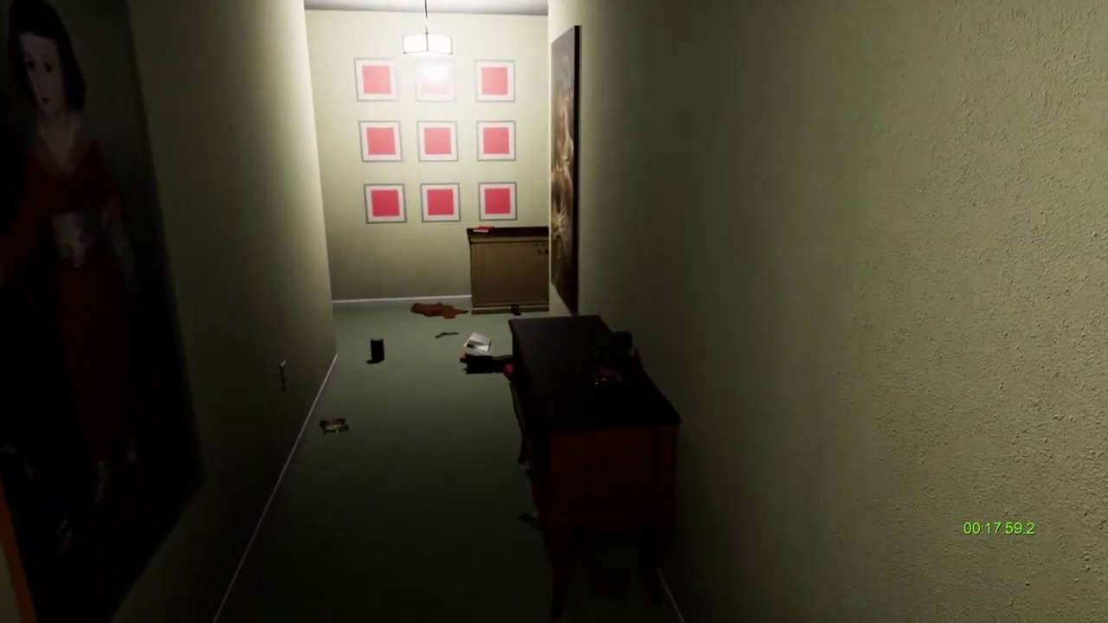
{"action": "key", "text": "w"}
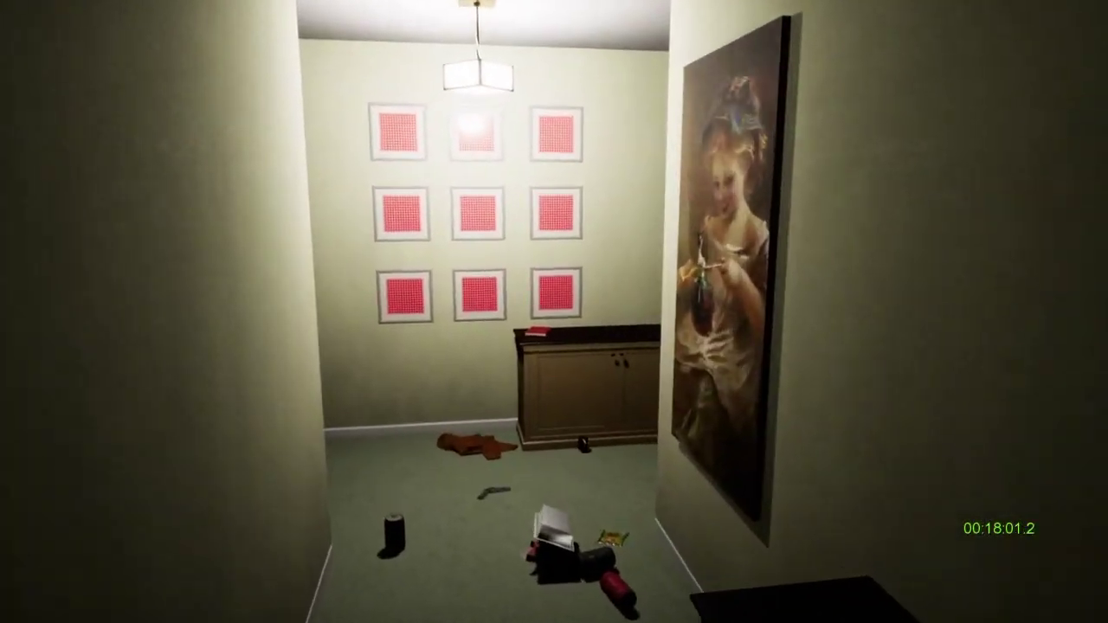
{"action": "key", "text": "w"}
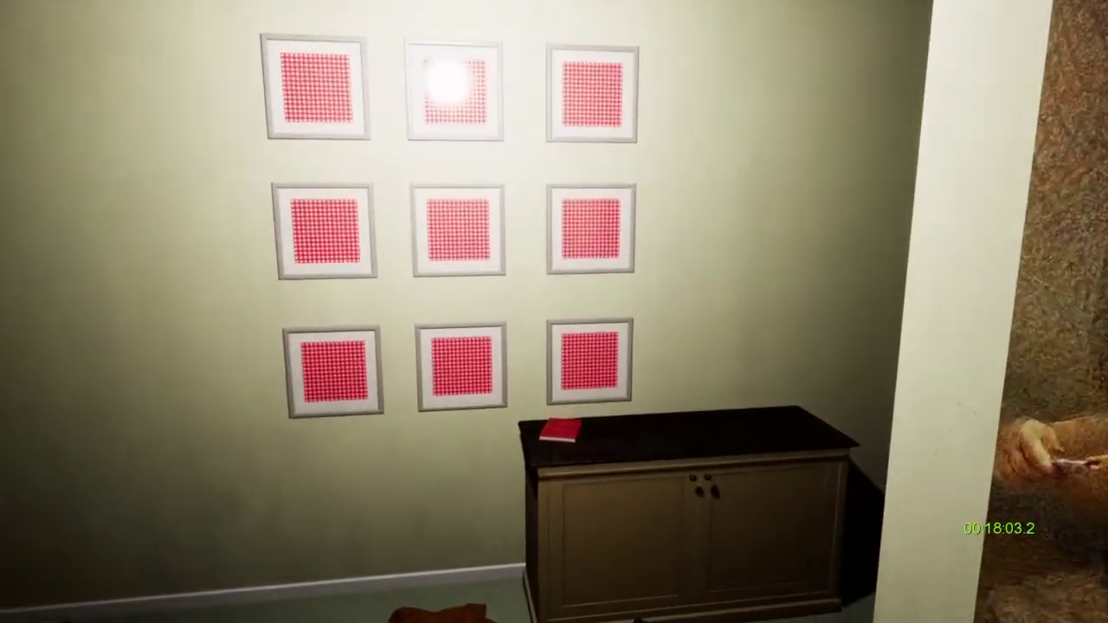